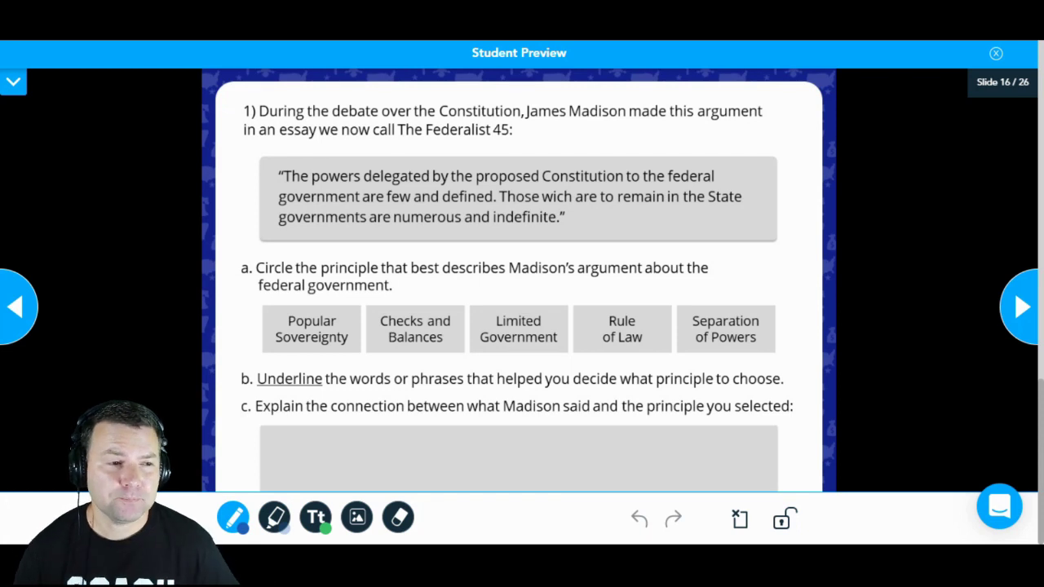
- Expand the header to show 'Read the text and follow the instructions below.' above the quote
{"action": "left_click", "coordinate": [14, 82]}
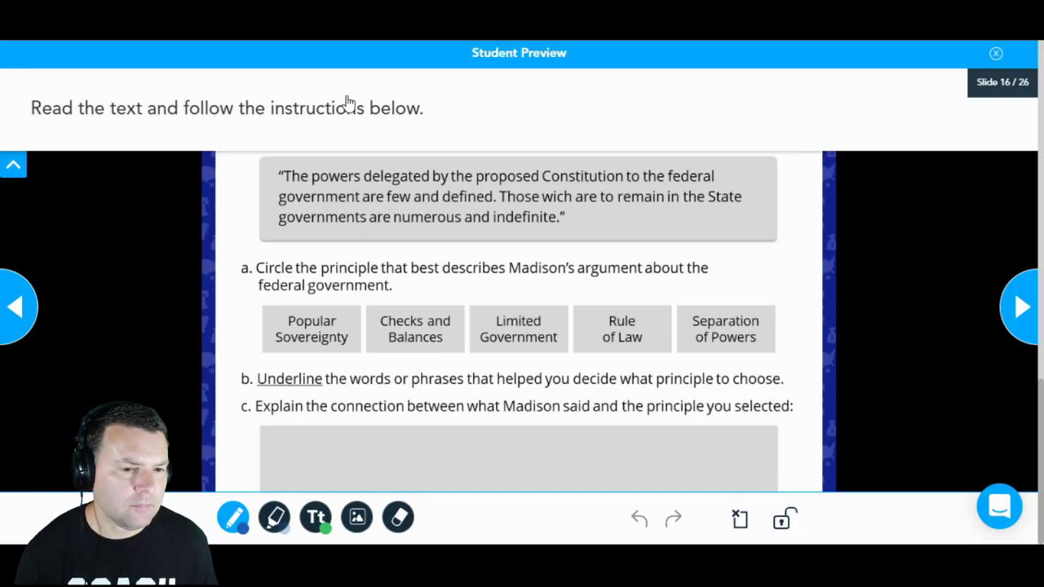
- Collapse the instruction header to reveal the full Federalist 45 question
{"action": "left_click", "coordinate": [15, 167]}
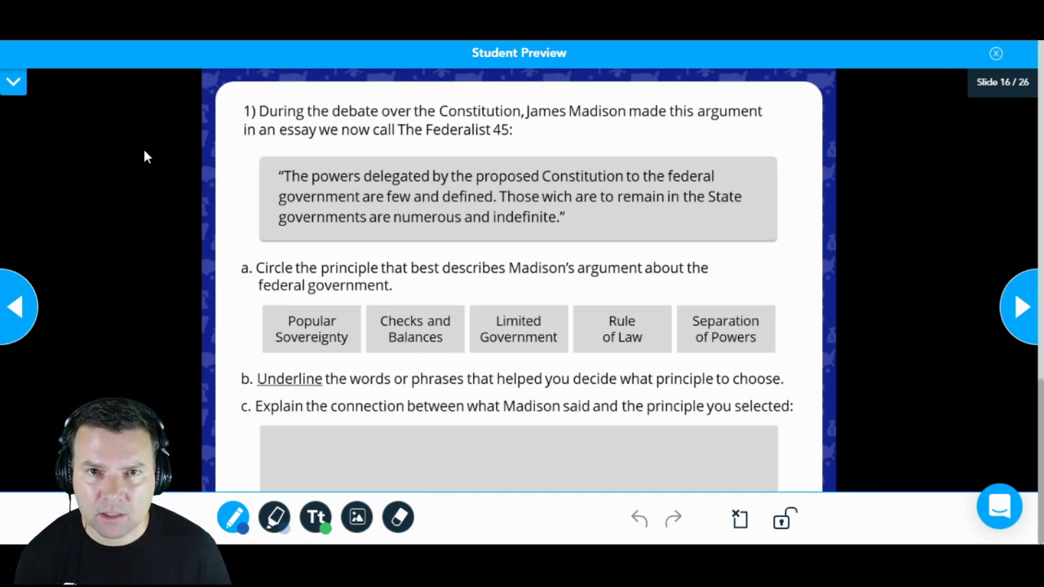
- Switch to the highlighter, adjust its stroke thickness and make it yellow
{"action": "left_click", "coordinate": [275, 519]}
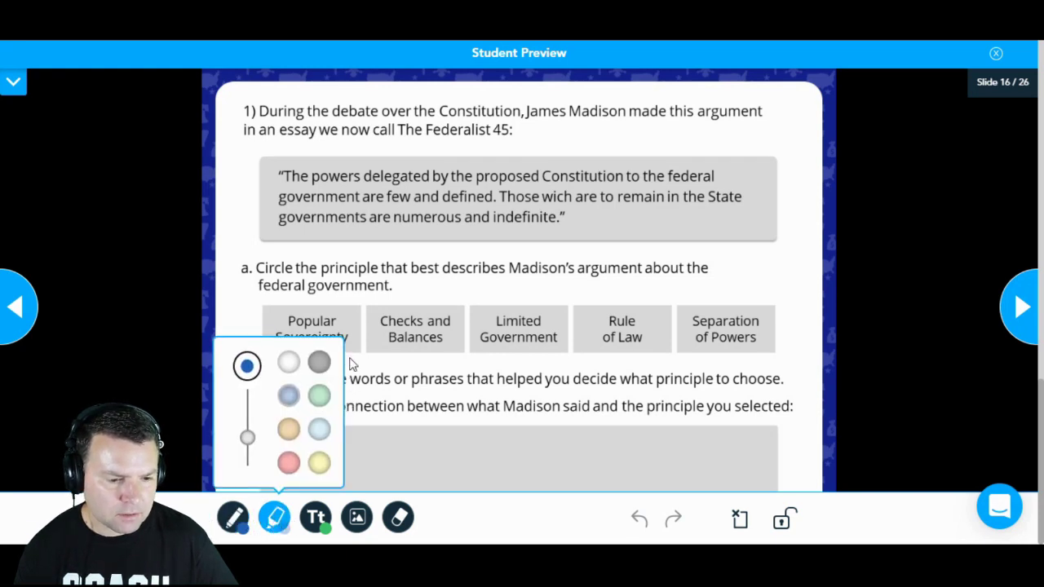
{"action": "left_click_drag", "start_coordinate": [246, 439], "coordinate": [247, 428]}
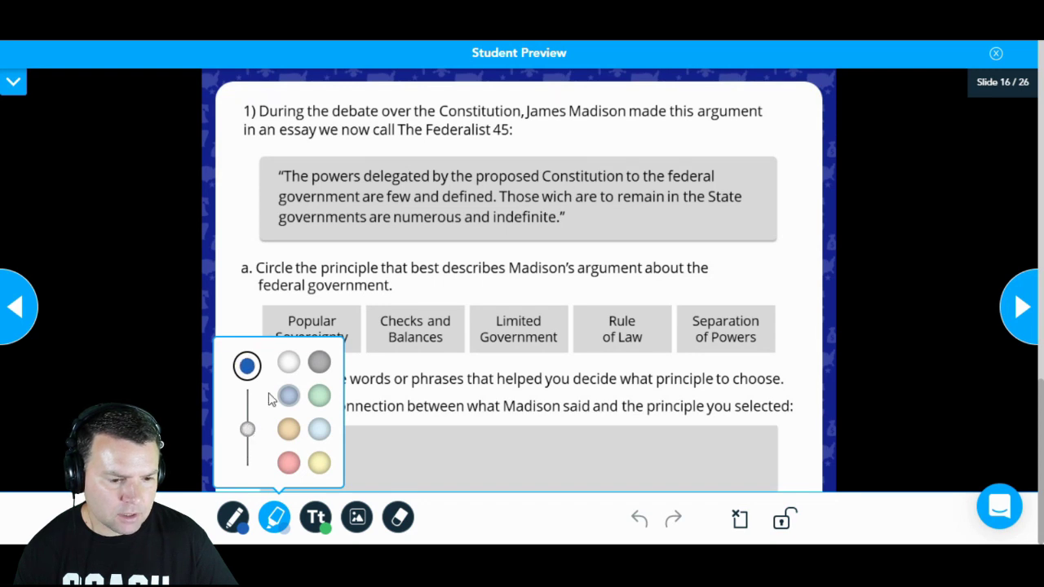
{"action": "left_click", "coordinate": [319, 463]}
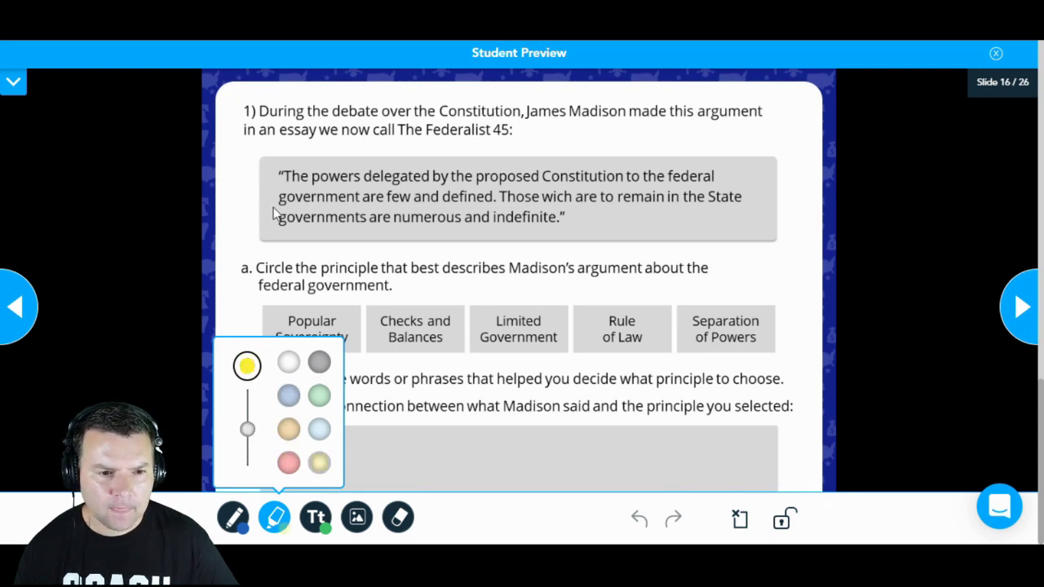
{"action": "left_click", "coordinate": [275, 514]}
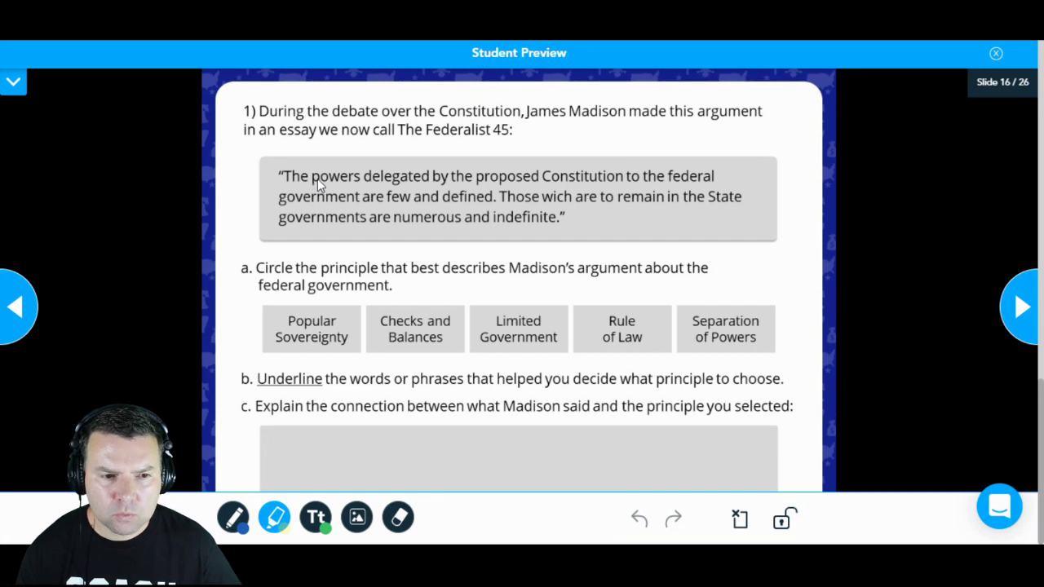
{"action": "left_click", "coordinate": [279, 531]}
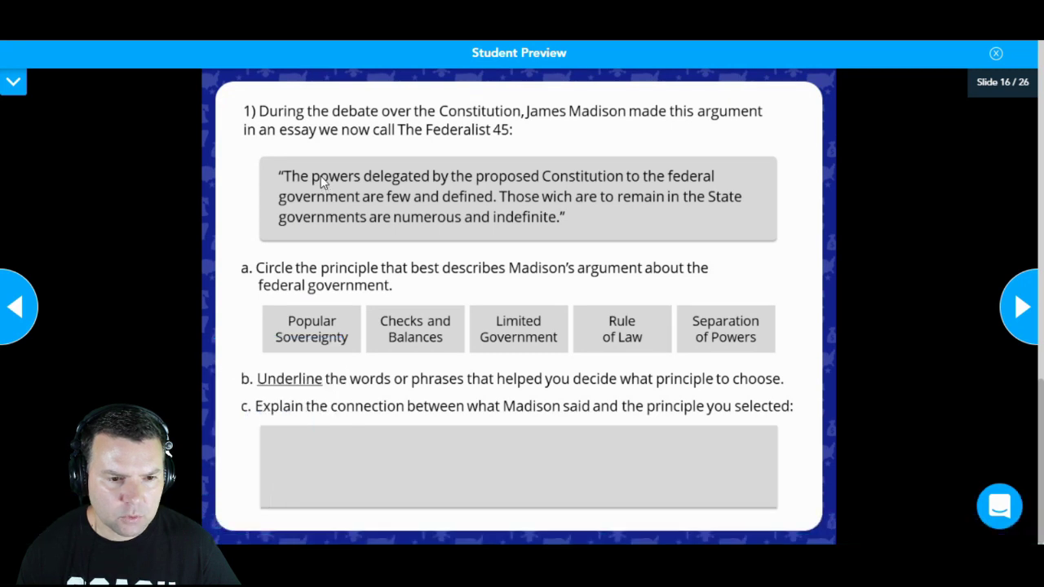
- Highlight 'powers delegated', 'the federal government', 'few and defined', 'the State' and 'numerous and indefinite'
{"action": "mouse_move", "coordinate": [313, 177]}
{"action": "left_mouse_down"}
{"action": "mouse_move", "coordinate": [349, 186]}
{"action": "mouse_move", "coordinate": [330, 170]}
{"action": "mouse_move", "coordinate": [410, 181]}
{"action": "mouse_move", "coordinate": [329, 180]}
{"action": "mouse_move", "coordinate": [428, 178]}
{"action": "left_mouse_up"}
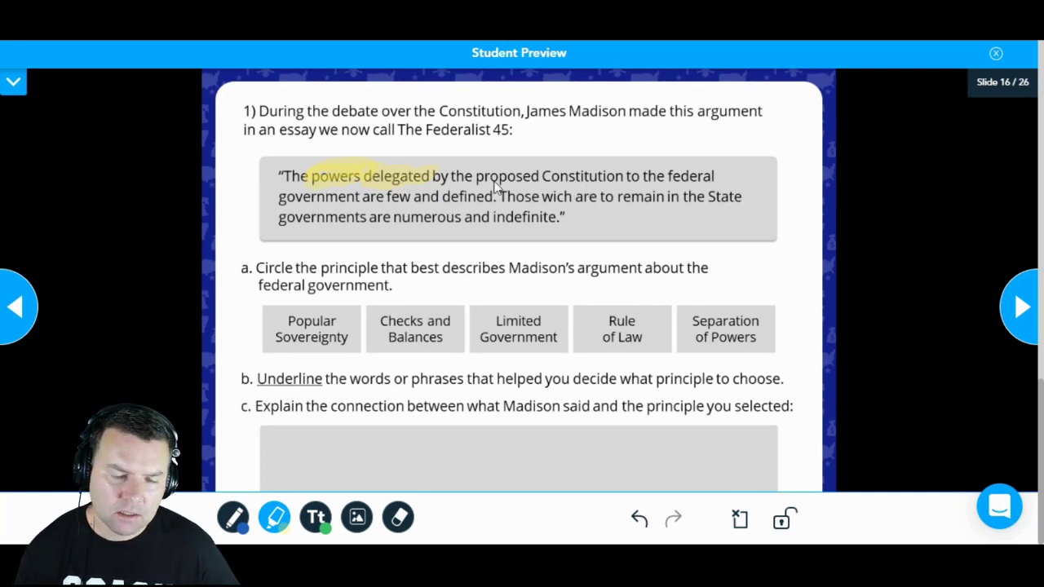
{"action": "left_click_drag", "start_coordinate": [651, 177], "coordinate": [715, 173]}
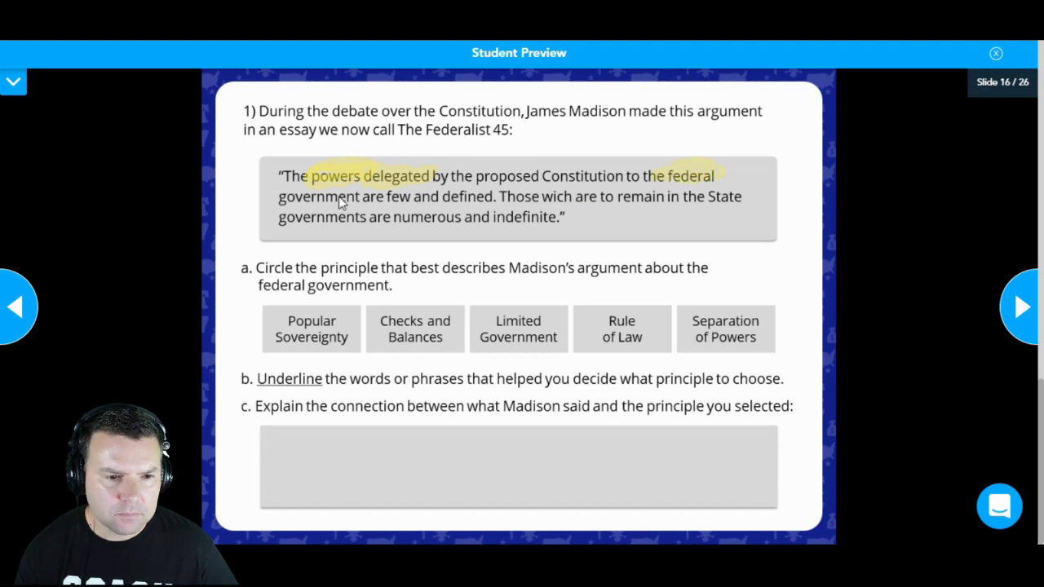
{"action": "mouse_move", "coordinate": [342, 203]}
{"action": "left_mouse_down"}
{"action": "mouse_move", "coordinate": [272, 201]}
{"action": "mouse_move", "coordinate": [341, 196]}
{"action": "mouse_move", "coordinate": [309, 200]}
{"action": "left_mouse_up"}
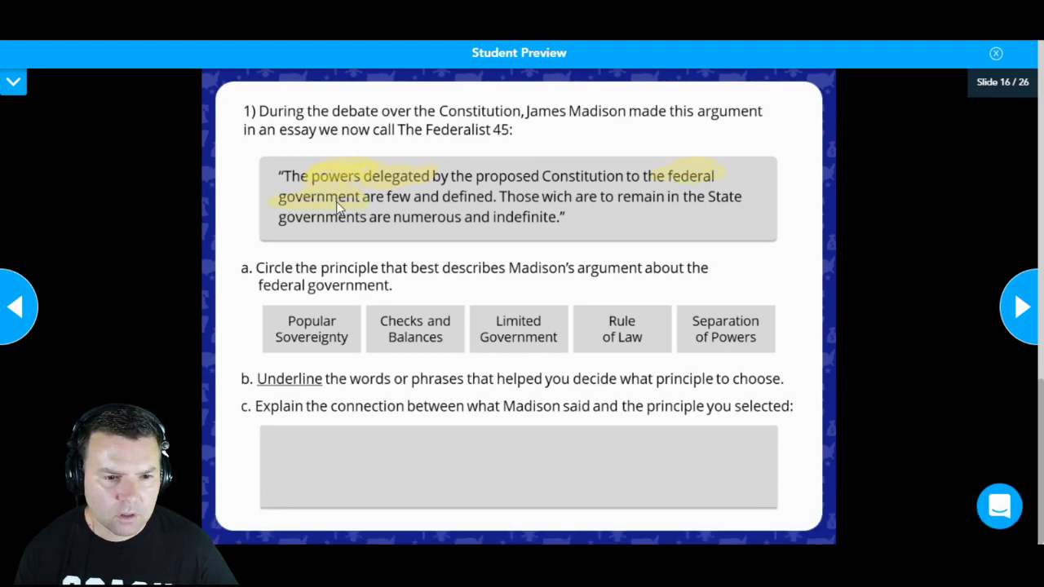
{"action": "mouse_move", "coordinate": [388, 200]}
{"action": "left_mouse_down"}
{"action": "mouse_move", "coordinate": [448, 200]}
{"action": "mouse_move", "coordinate": [385, 197]}
{"action": "left_mouse_up"}
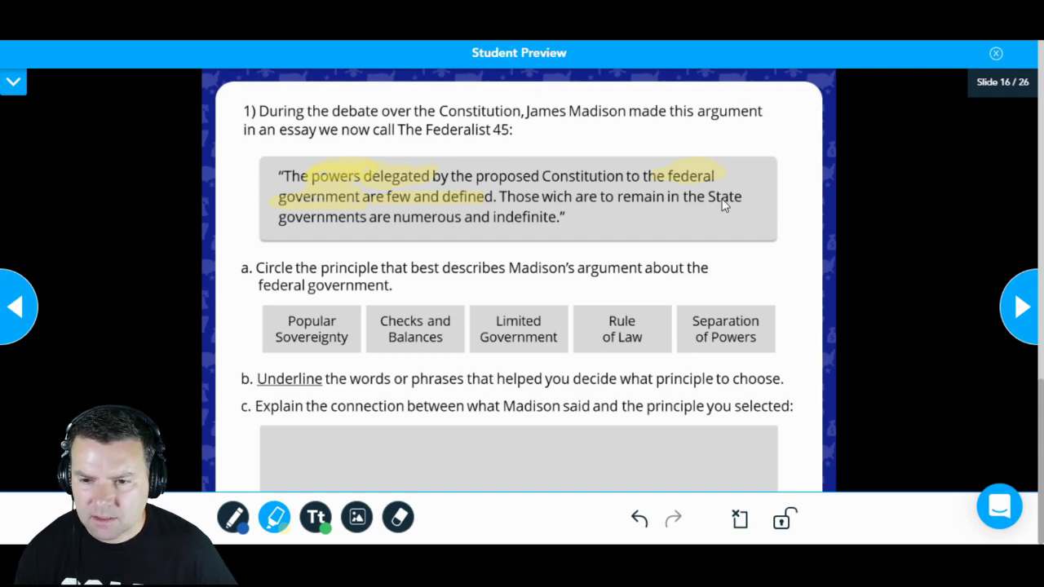
{"action": "left_click_drag", "start_coordinate": [680, 207], "coordinate": [742, 208]}
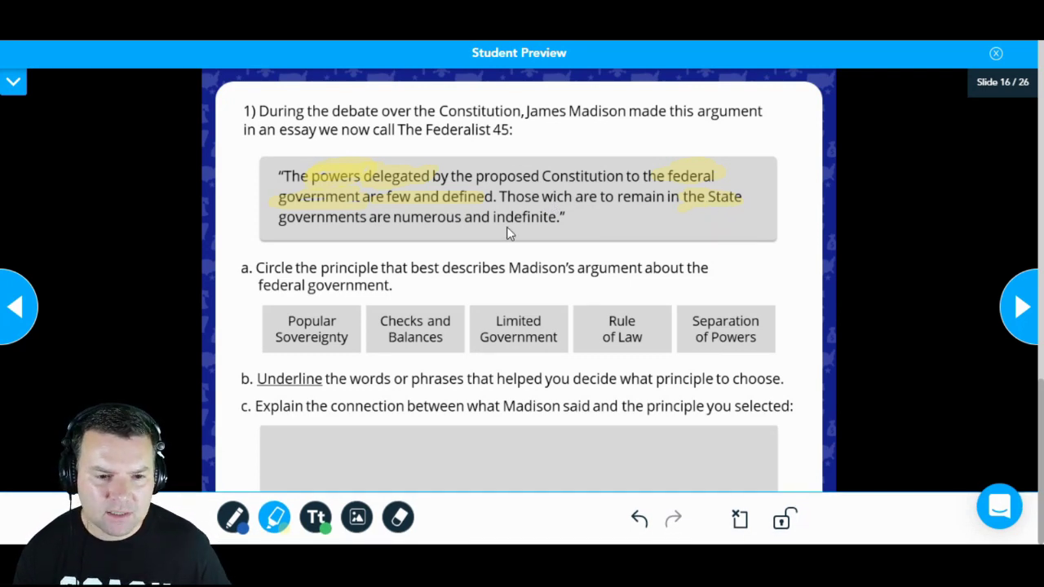
{"action": "left_click_drag", "start_coordinate": [397, 217], "coordinate": [559, 217]}
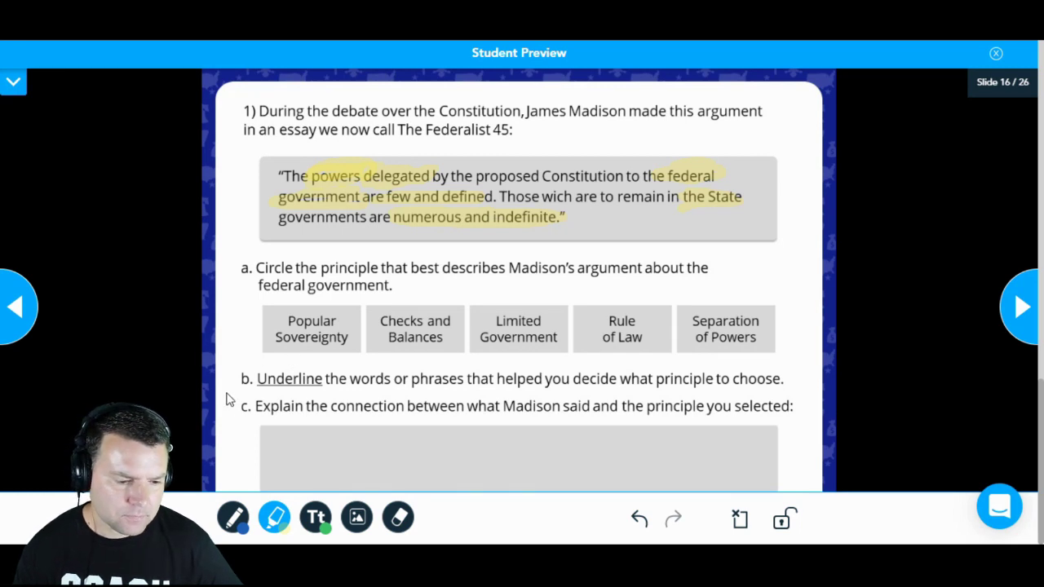
- Switch to the pen and set its colour to red
{"action": "left_click", "coordinate": [234, 522]}
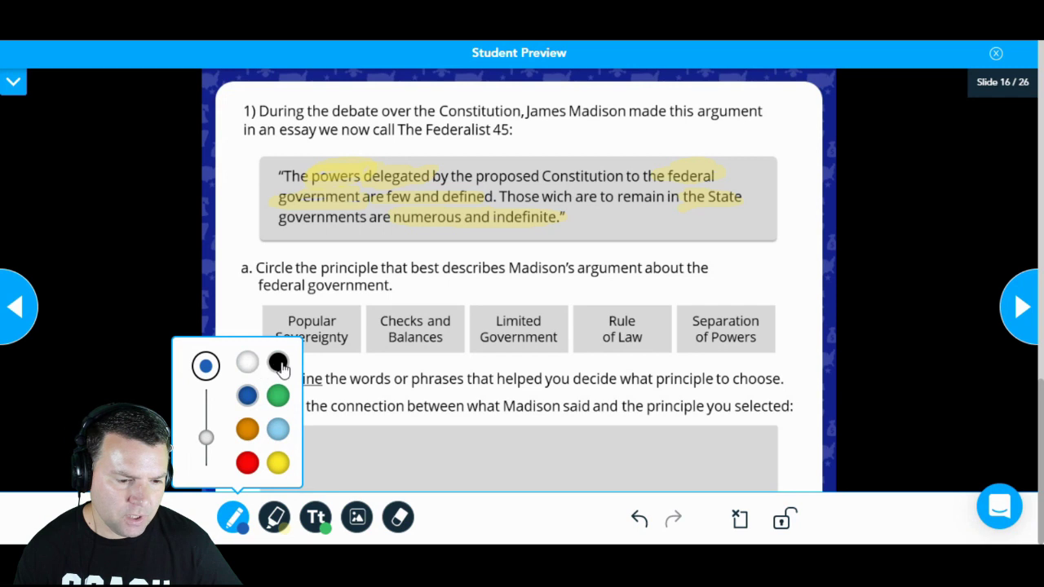
{"action": "left_click", "coordinate": [278, 364]}
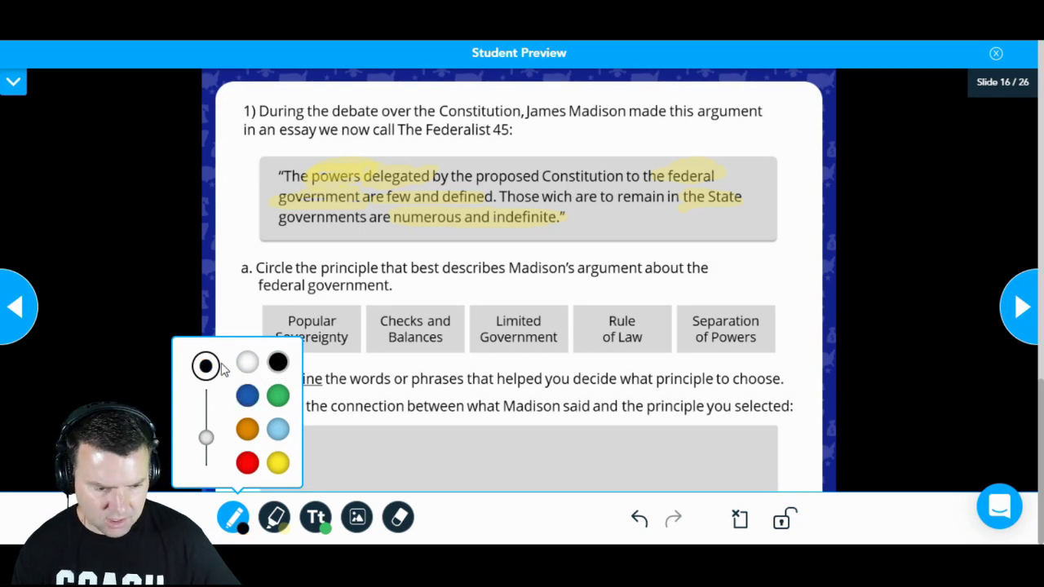
{"action": "left_click", "coordinate": [247, 462]}
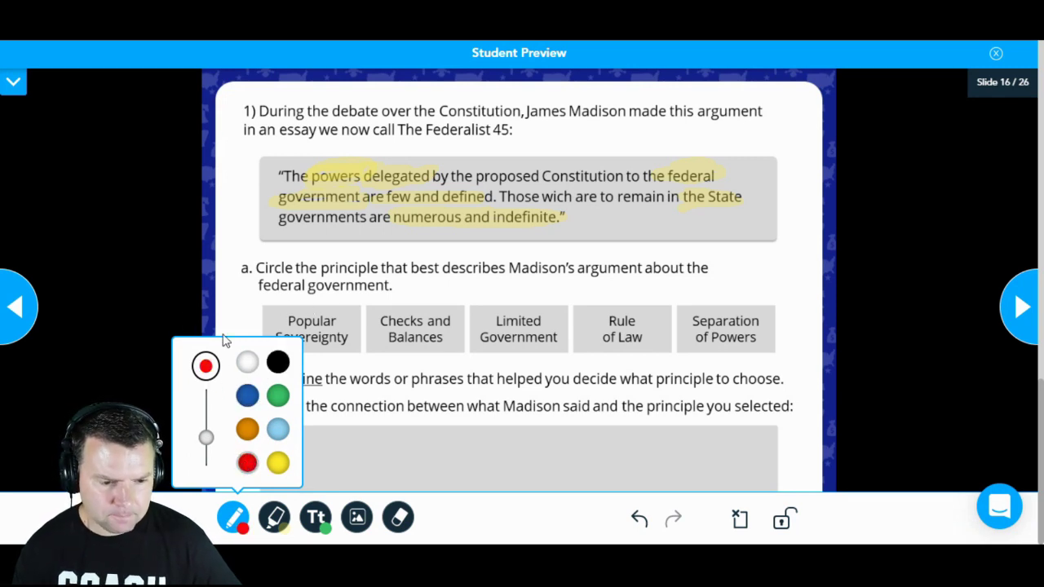
{"action": "left_click", "coordinate": [314, 291]}
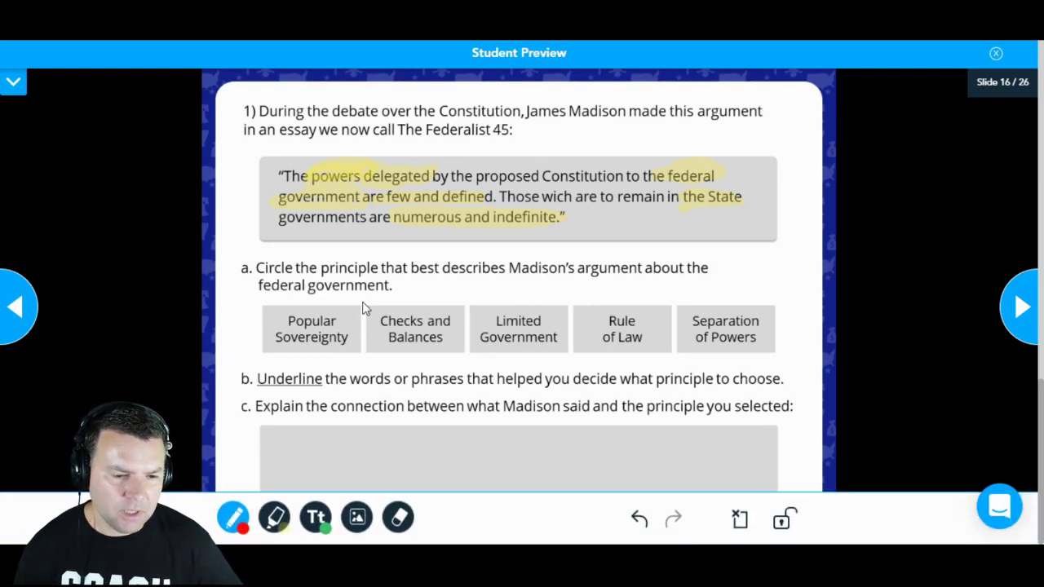
- Cross out Popular Sovereignty, Checks and Balances and Separation of Powers in red
{"action": "left_click_drag", "start_coordinate": [364, 303], "coordinate": [260, 343]}
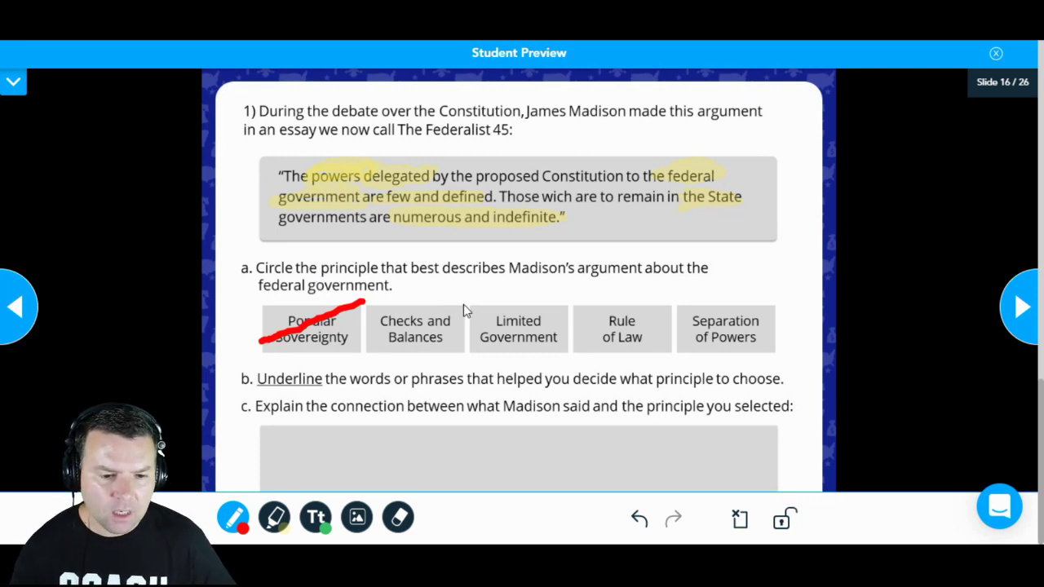
{"action": "left_click_drag", "start_coordinate": [463, 304], "coordinate": [368, 351]}
{"action": "left_click_drag", "start_coordinate": [775, 305], "coordinate": [691, 354]}
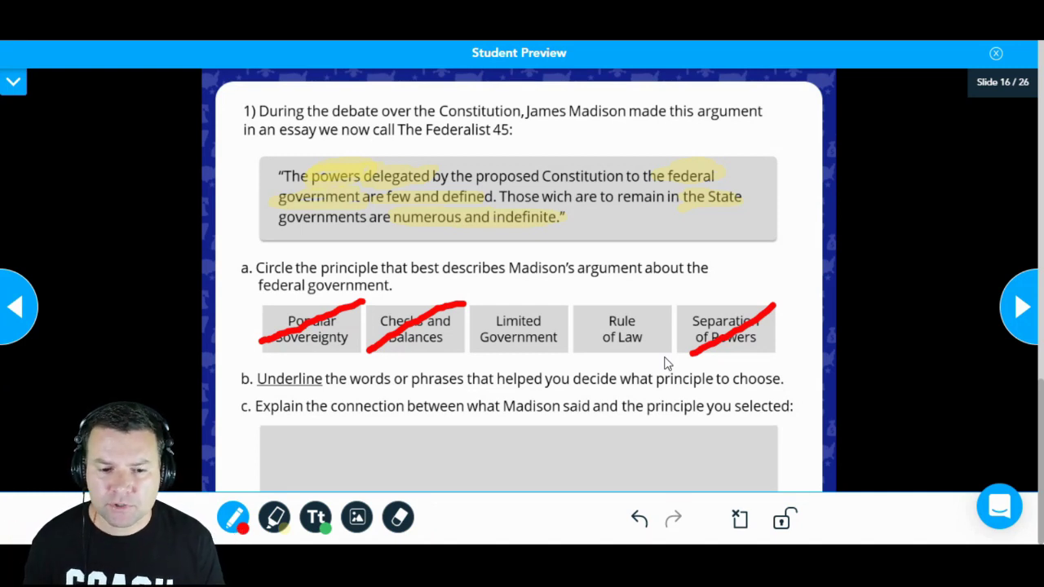
{"action": "left_click", "coordinate": [275, 517]}
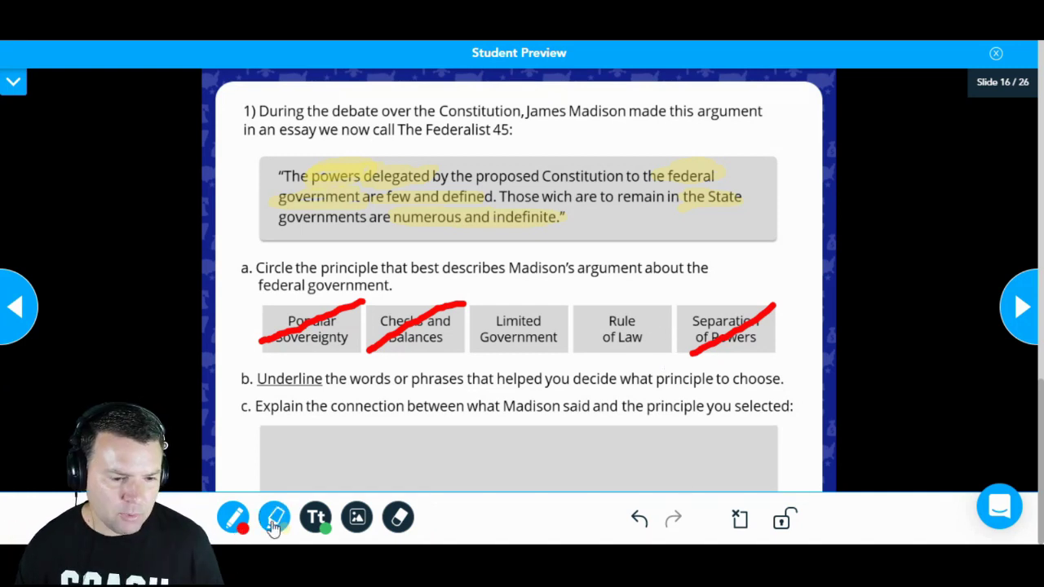
{"action": "left_click", "coordinate": [275, 517]}
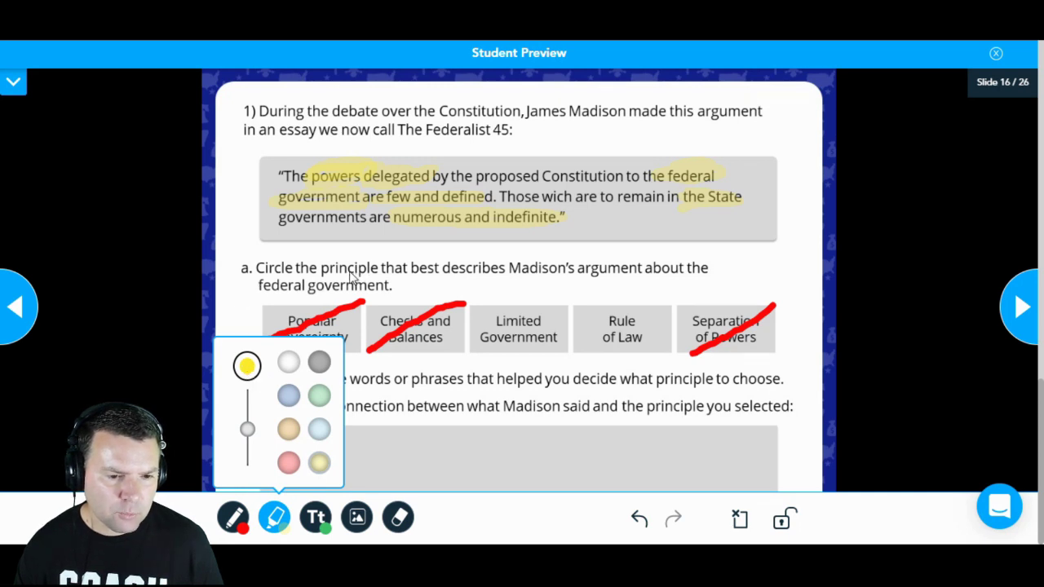
- Highlight 'principle' and 'federal government.' in yellow and circle Limited Government
{"action": "mouse_move", "coordinate": [359, 274]}
{"action": "left_mouse_down"}
{"action": "mouse_move", "coordinate": [378, 266]}
{"action": "mouse_move", "coordinate": [320, 265]}
{"action": "left_mouse_up"}
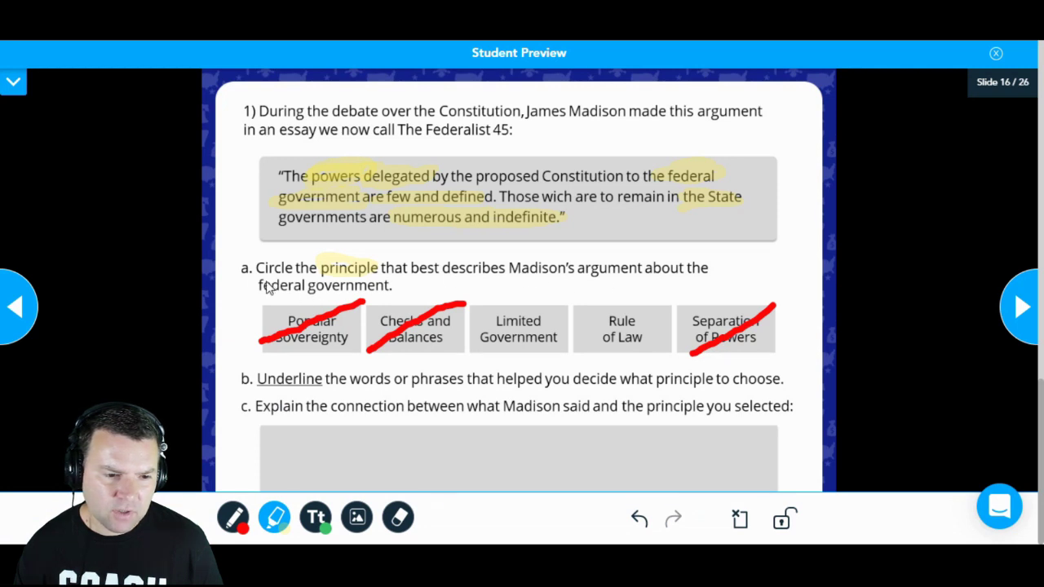
{"action": "left_click_drag", "start_coordinate": [261, 285], "coordinate": [383, 286]}
{"action": "left_click_drag", "start_coordinate": [310, 296], "coordinate": [261, 288]}
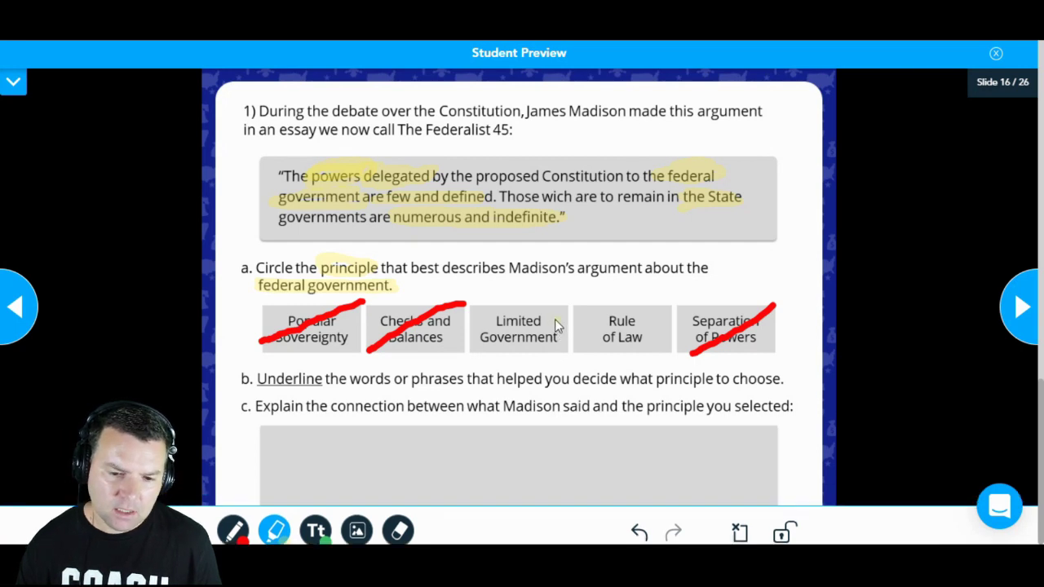
{"action": "left_click_drag", "start_coordinate": [555, 319], "coordinate": [457, 326]}
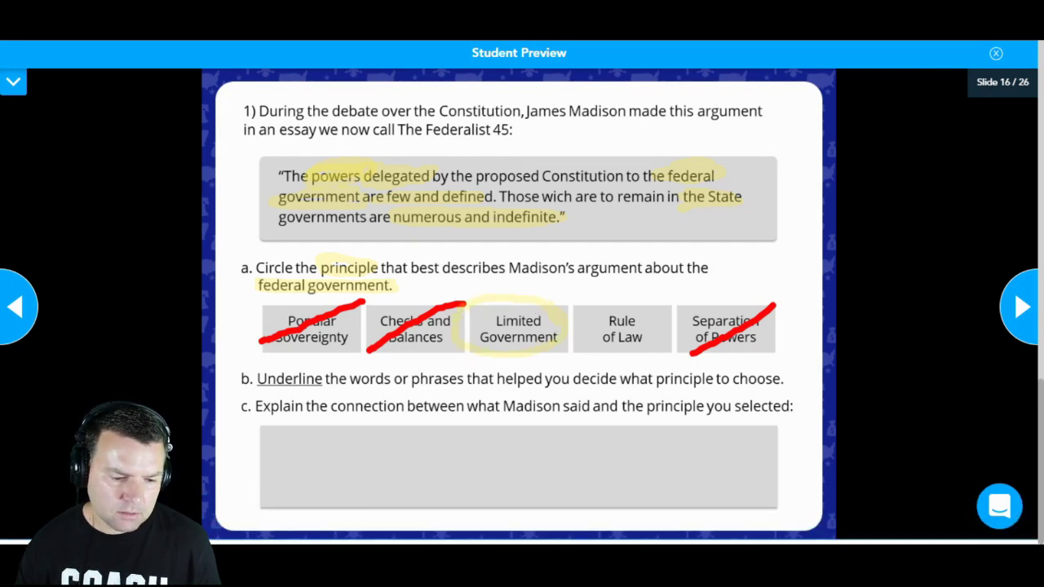
- With a green pen, circle Limited Government and mark 'proposed Constitution' and 'few and defined'
{"action": "mouse_move", "coordinate": [316, 530]}
{"action": "left_click", "coordinate": [230, 520]}
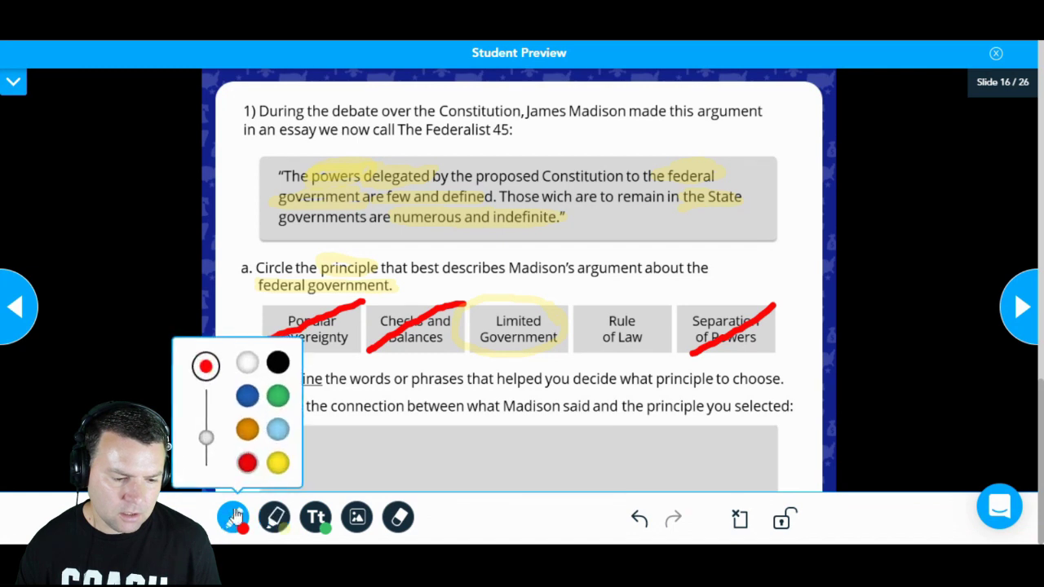
{"action": "left_click", "coordinate": [278, 397]}
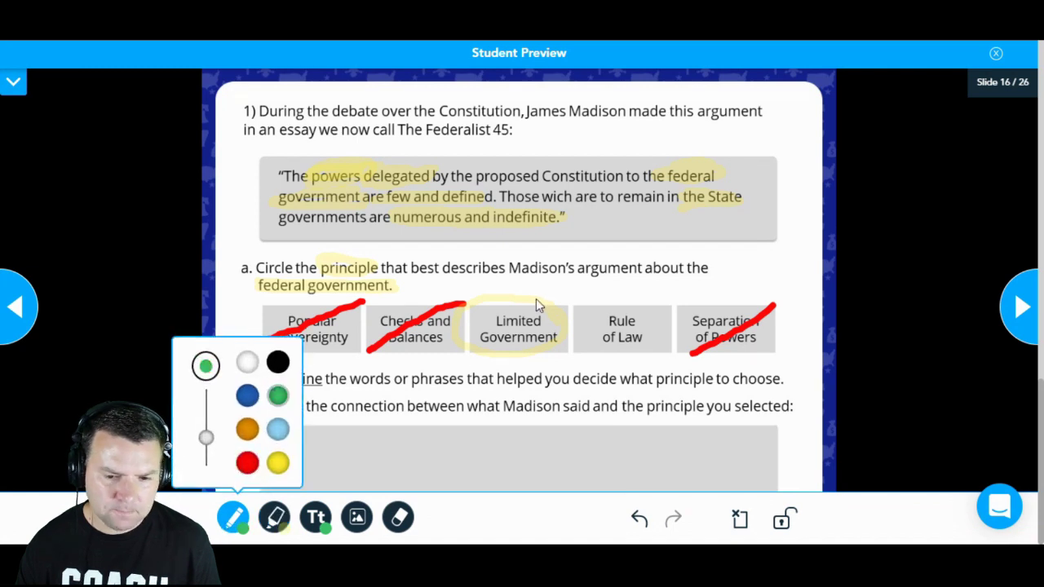
{"action": "mouse_move", "coordinate": [532, 301]}
{"action": "left_mouse_down"}
{"action": "mouse_move", "coordinate": [464, 317]}
{"action": "mouse_move", "coordinate": [507, 358]}
{"action": "mouse_move", "coordinate": [573, 351]}
{"action": "mouse_move", "coordinate": [522, 304]}
{"action": "mouse_move", "coordinate": [470, 333]}
{"action": "mouse_move", "coordinate": [572, 359]}
{"action": "left_mouse_up"}
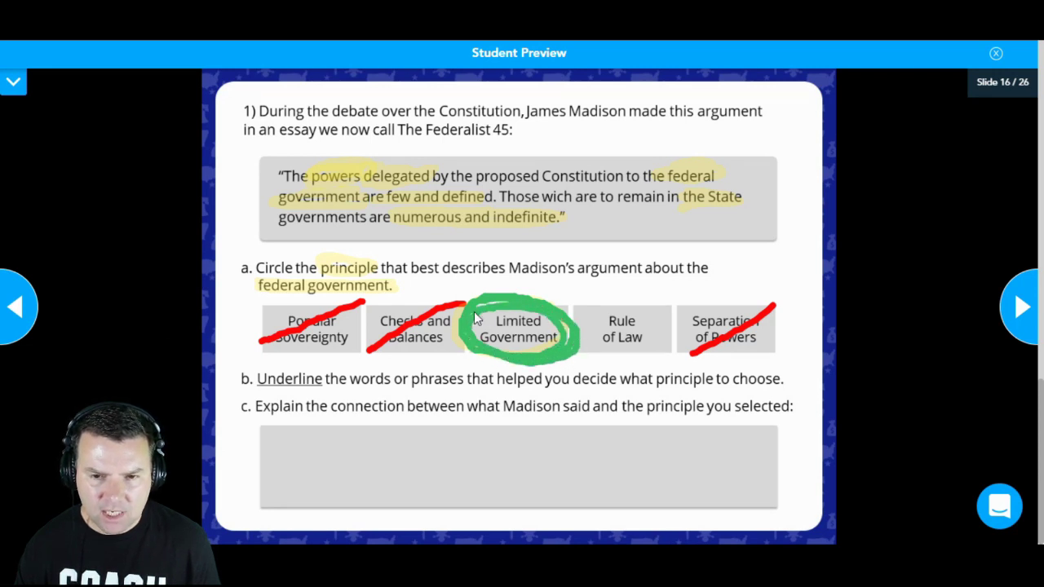
{"action": "mouse_move", "coordinate": [601, 172]}
{"action": "left_mouse_down"}
{"action": "mouse_move", "coordinate": [505, 182]}
{"action": "mouse_move", "coordinate": [646, 189]}
{"action": "left_mouse_up"}
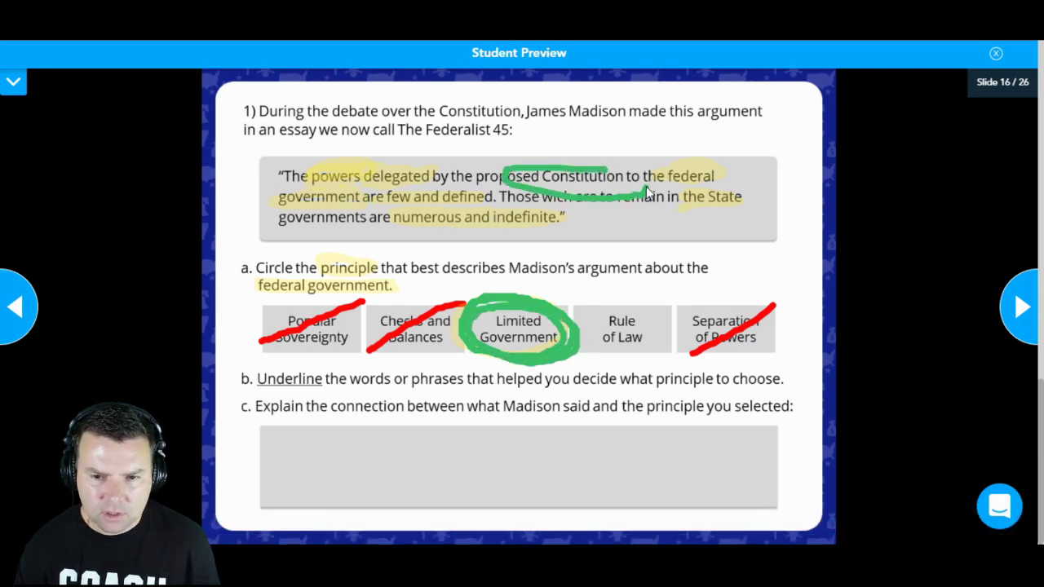
{"action": "mouse_move", "coordinate": [398, 196]}
{"action": "left_mouse_down"}
{"action": "mouse_move", "coordinate": [390, 210]}
{"action": "mouse_move", "coordinate": [513, 199]}
{"action": "mouse_move", "coordinate": [420, 191]}
{"action": "left_mouse_up"}
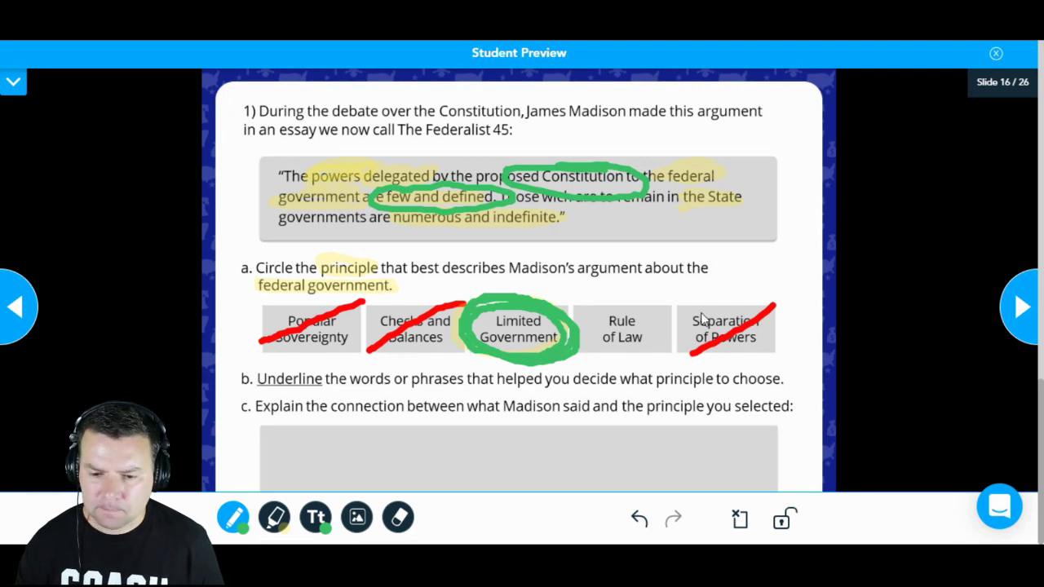
- Add a small-size blue text box and stretch it across the part c answer area
{"action": "left_click", "coordinate": [310, 514]}
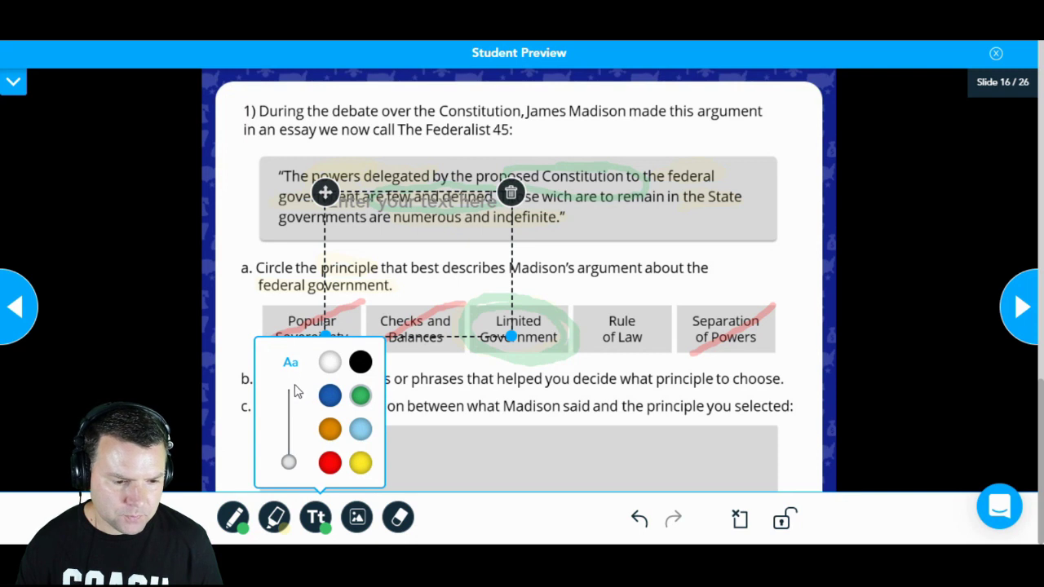
{"action": "mouse_move", "coordinate": [290, 459]}
{"action": "left_mouse_down"}
{"action": "mouse_move", "coordinate": [287, 451]}
{"action": "mouse_move", "coordinate": [288, 468]}
{"action": "mouse_move", "coordinate": [289, 459]}
{"action": "left_mouse_up"}
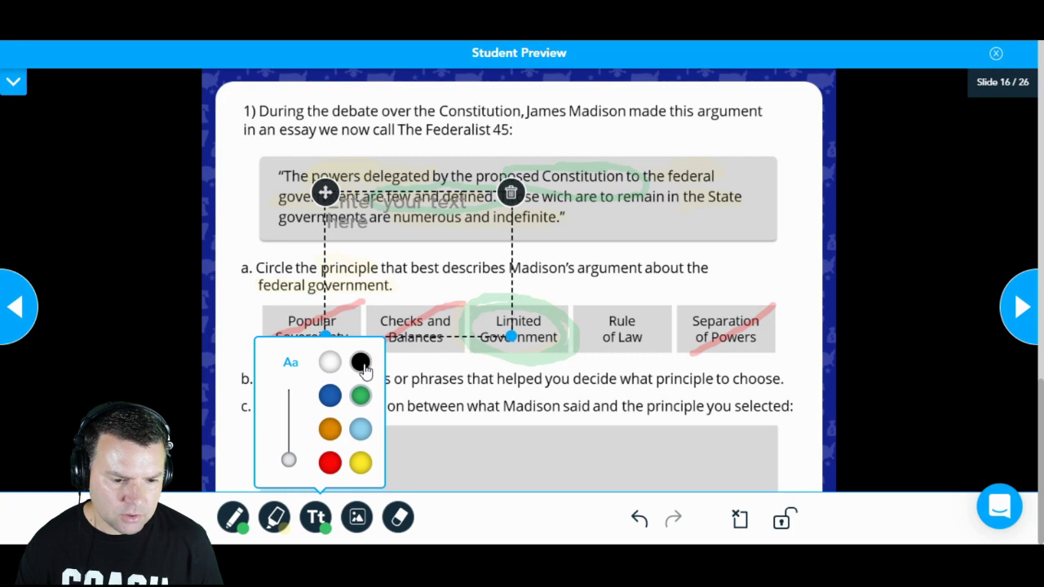
{"action": "left_click", "coordinate": [330, 396]}
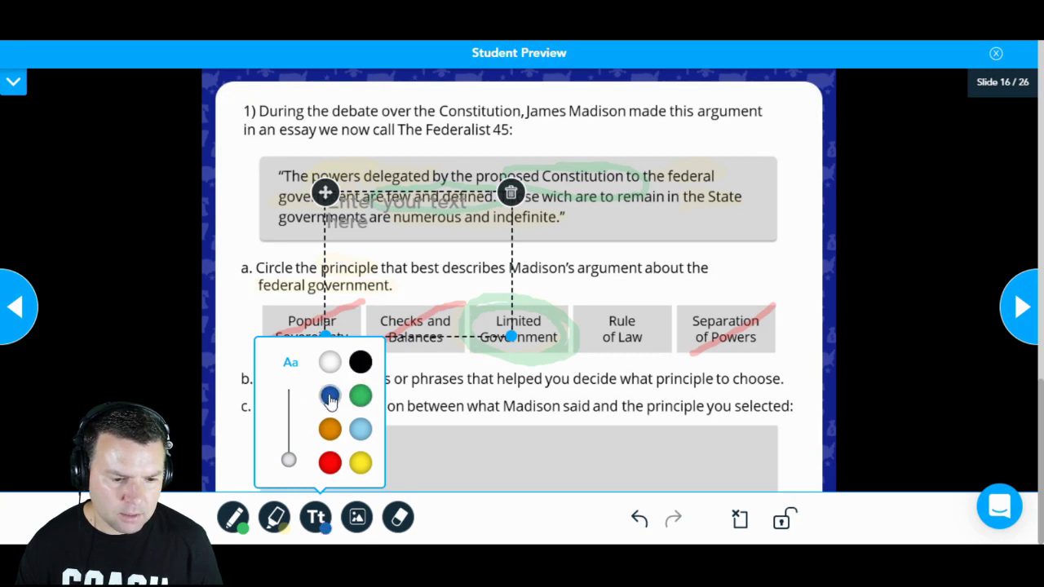
{"action": "left_click_drag", "start_coordinate": [326, 202], "coordinate": [280, 439]}
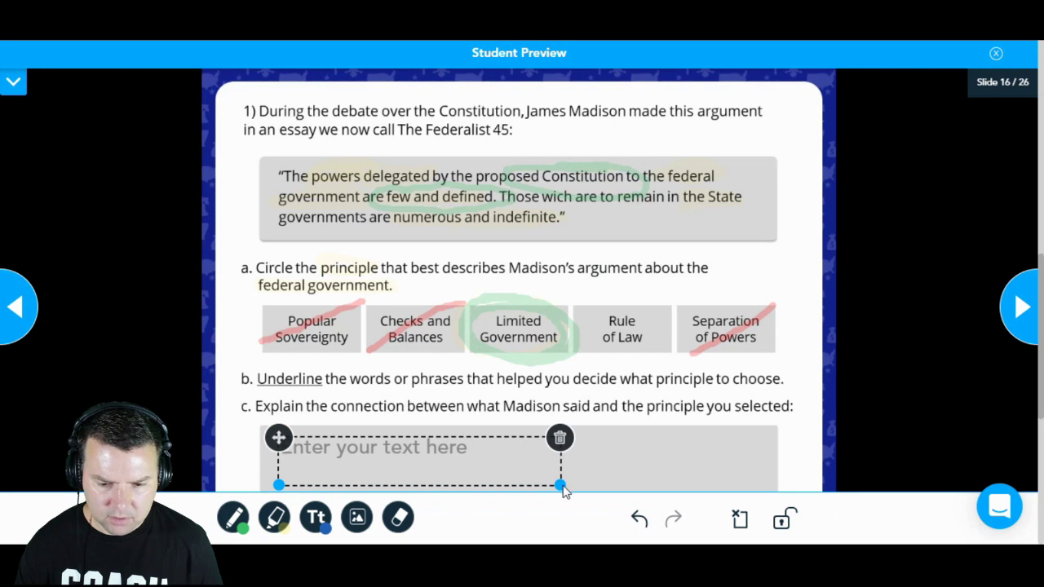
{"action": "left_click_drag", "start_coordinate": [560, 485], "coordinate": [780, 488]}
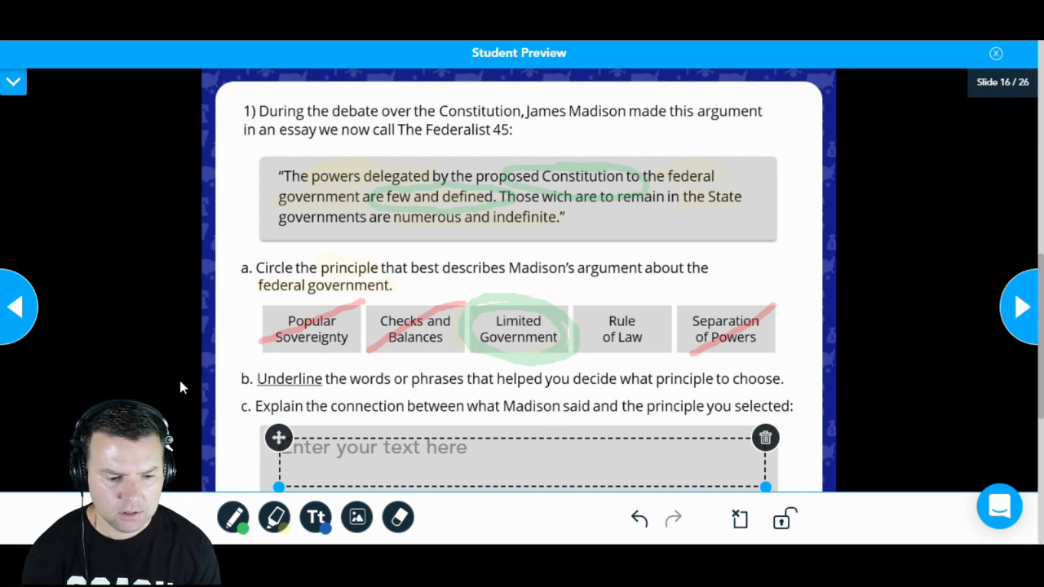
- Type 'The Constitution limits the power of the Federal Government by delegating specific powers'
{"action": "type", "text": "The "}
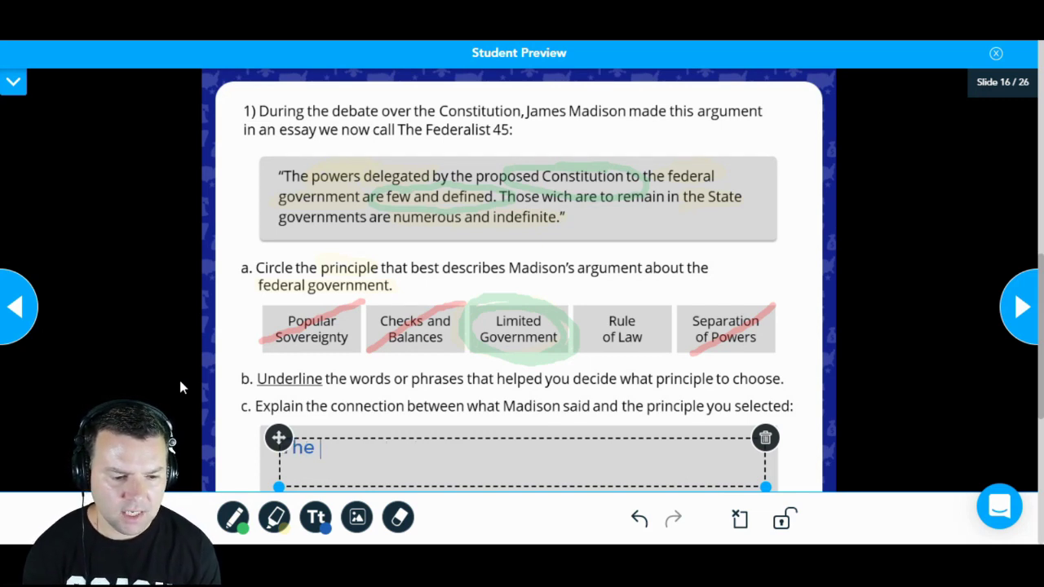
{"action": "type", "text": "Constituio"}
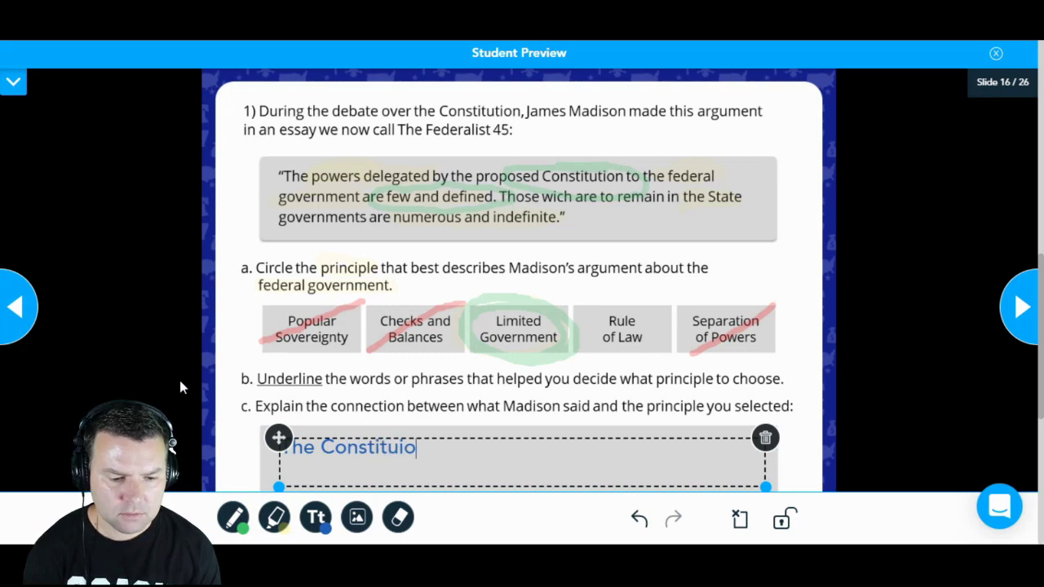
{"action": "key", "text": "BackSpace"}
{"action": "key", "text": "BackSpace"}
{"action": "key", "text": "BackSpace"}
{"action": "key", "text": "BackSpace"}
{"action": "key", "text": "BackSpace"}
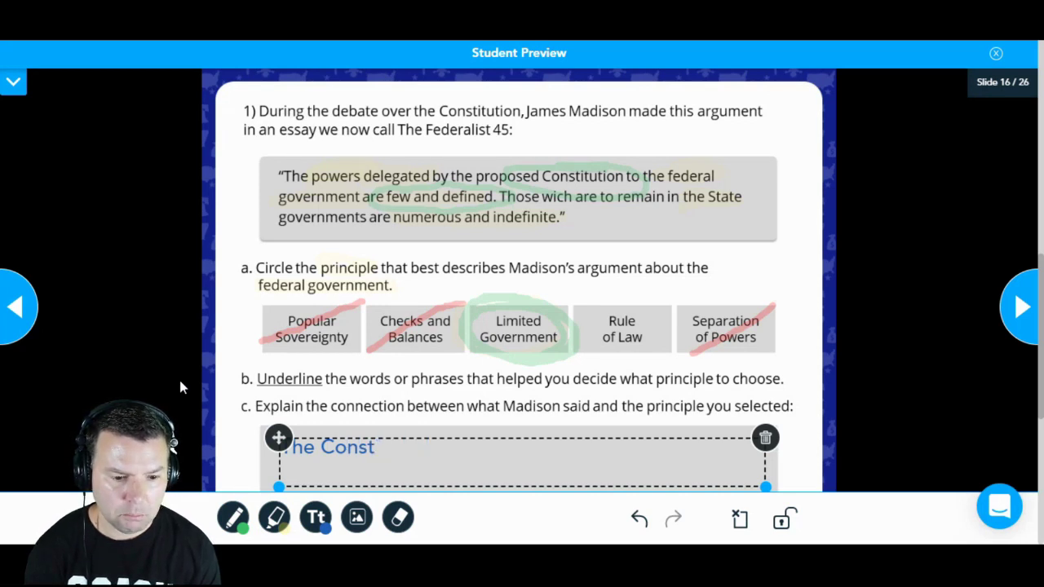
{"action": "type", "text": "itution "}
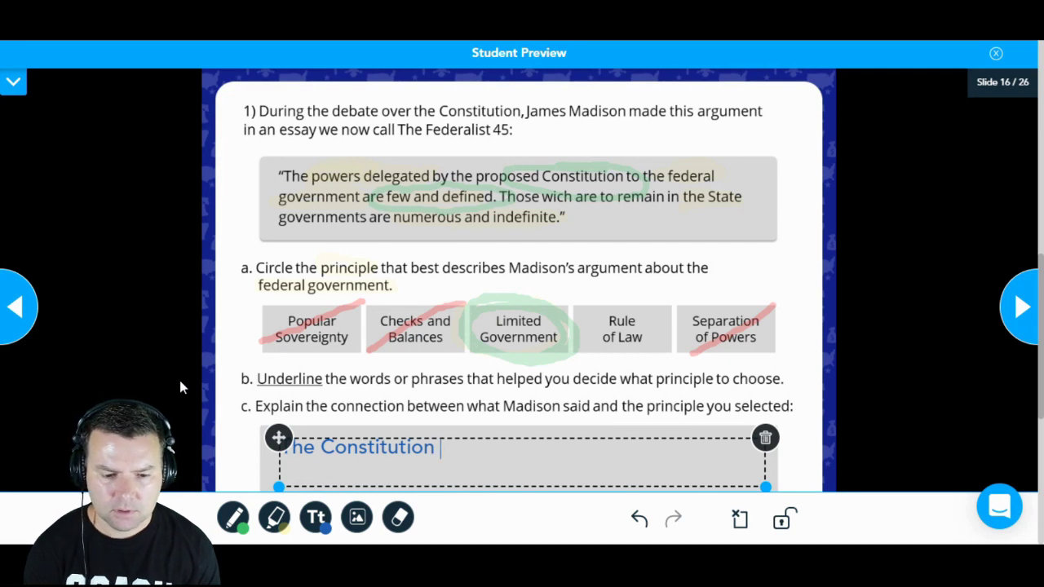
{"action": "type", "text": "limits the "}
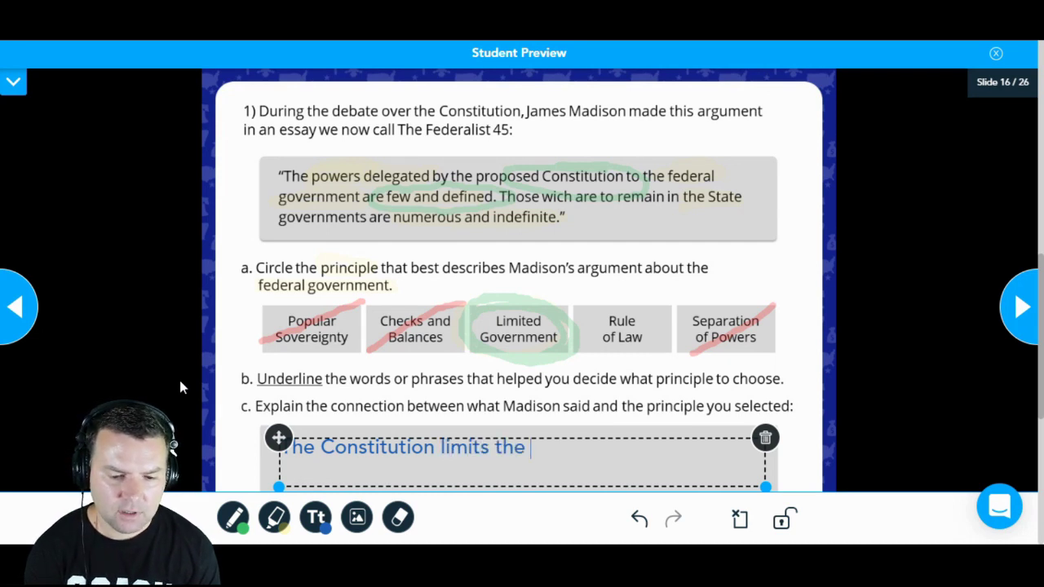
{"action": "type", "text": "power of the "}
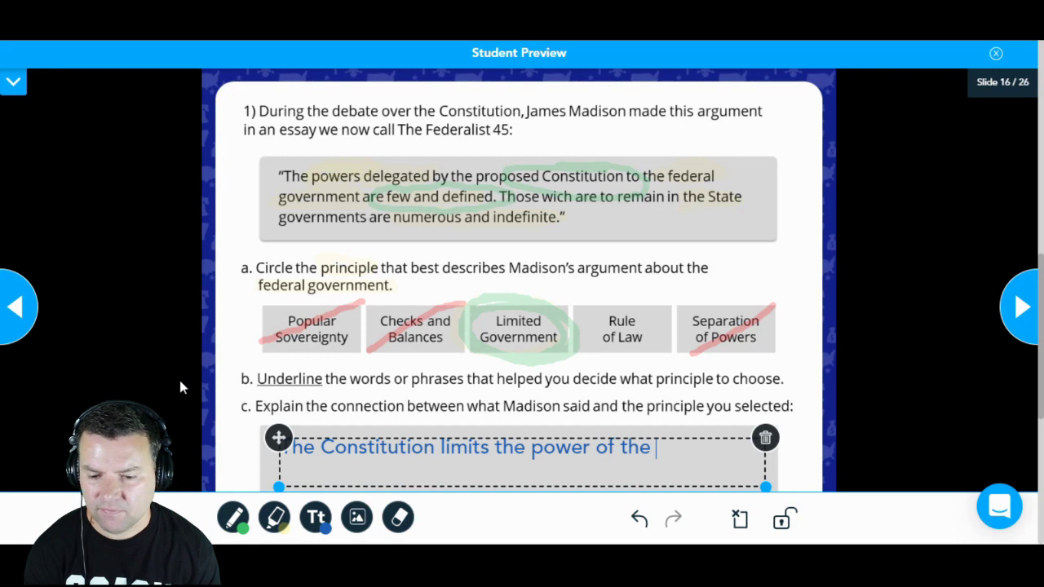
{"action": "type", "text": "Federal "}
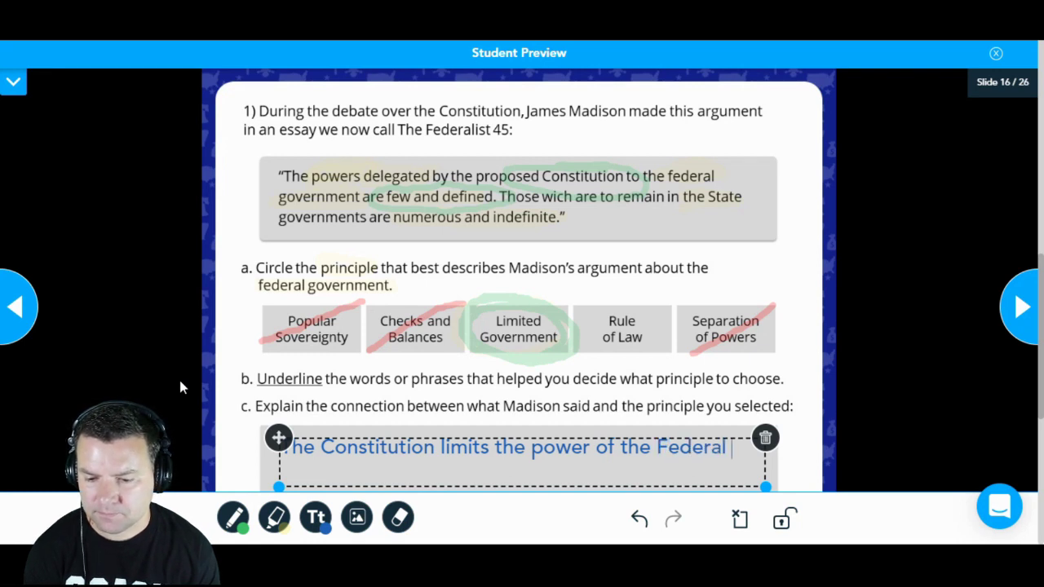
{"action": "type", "text": "Government"}
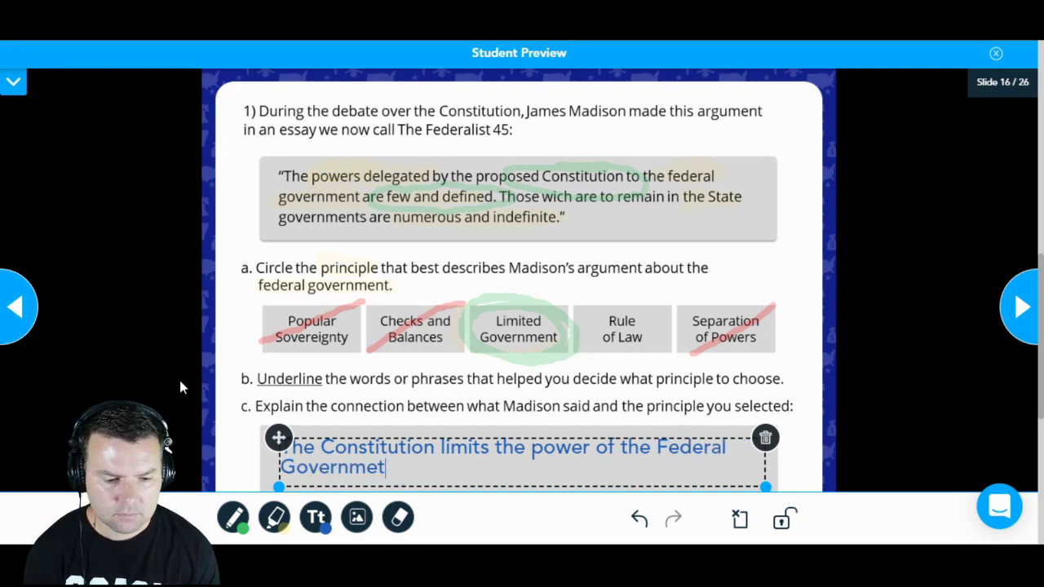
{"action": "type", "text": " by"}
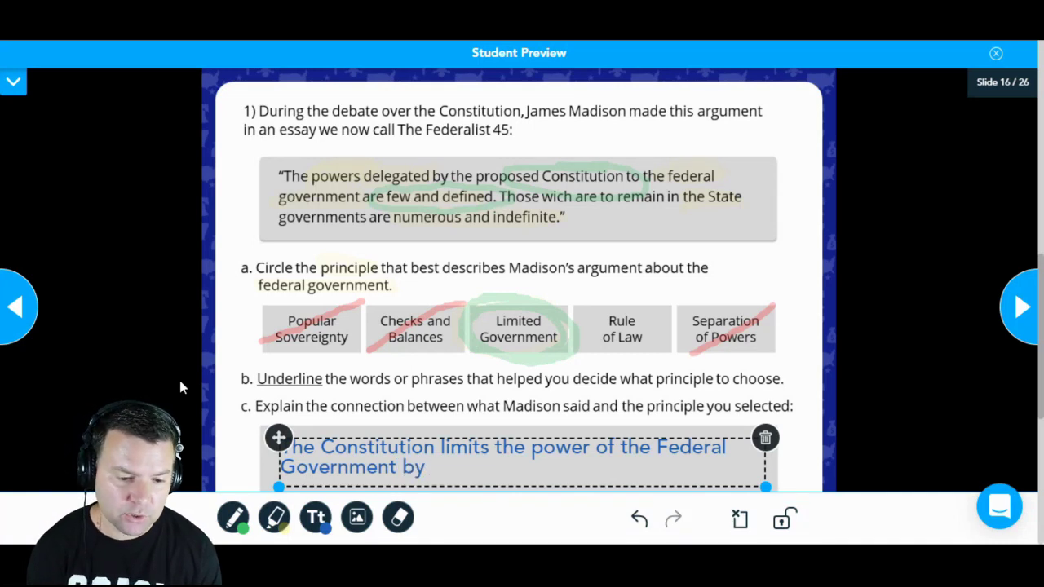
{"action": "type", "text": " delega"}
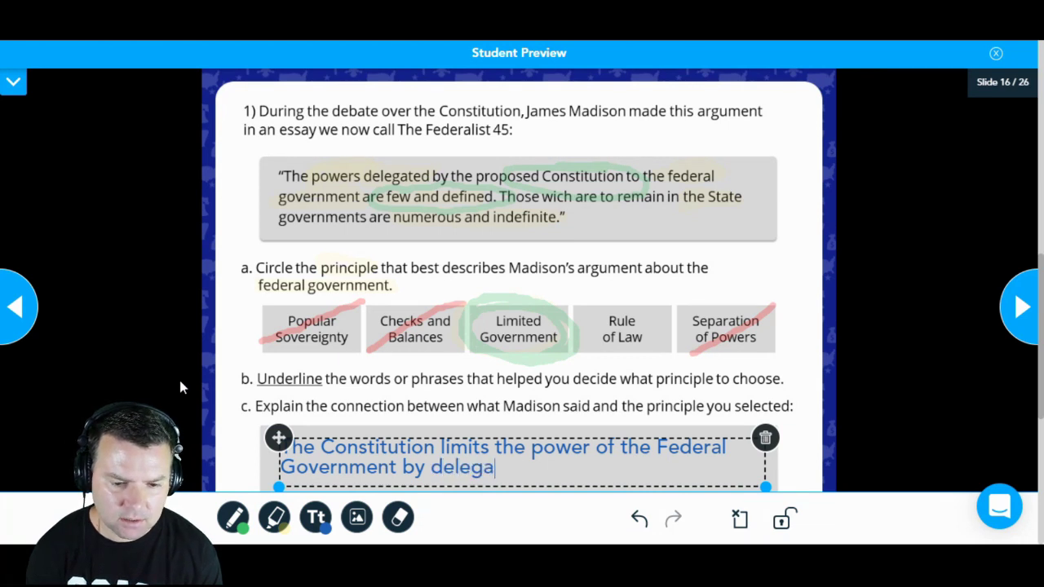
{"action": "type", "text": "ting specif"}
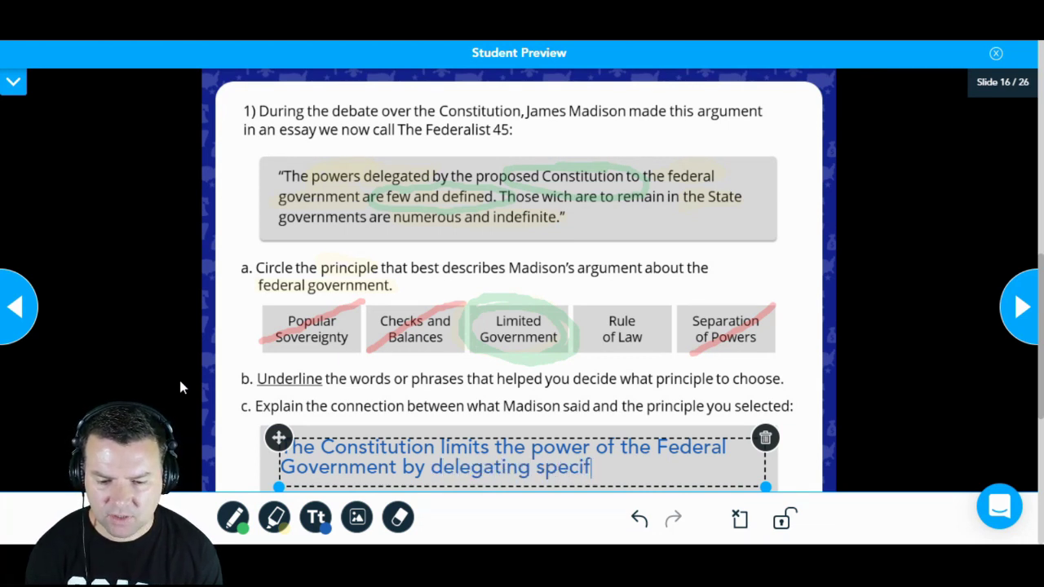
{"action": "type", "text": "ic powers"}
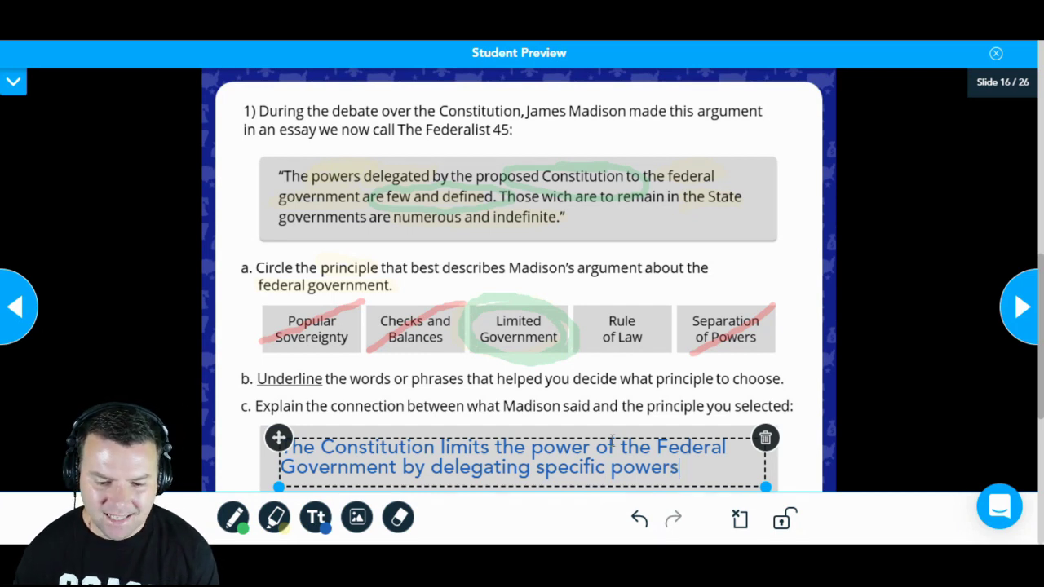
- Insert 'it' before 'specific' and end the sentence with a period
{"action": "left_click", "coordinate": [537, 468]}
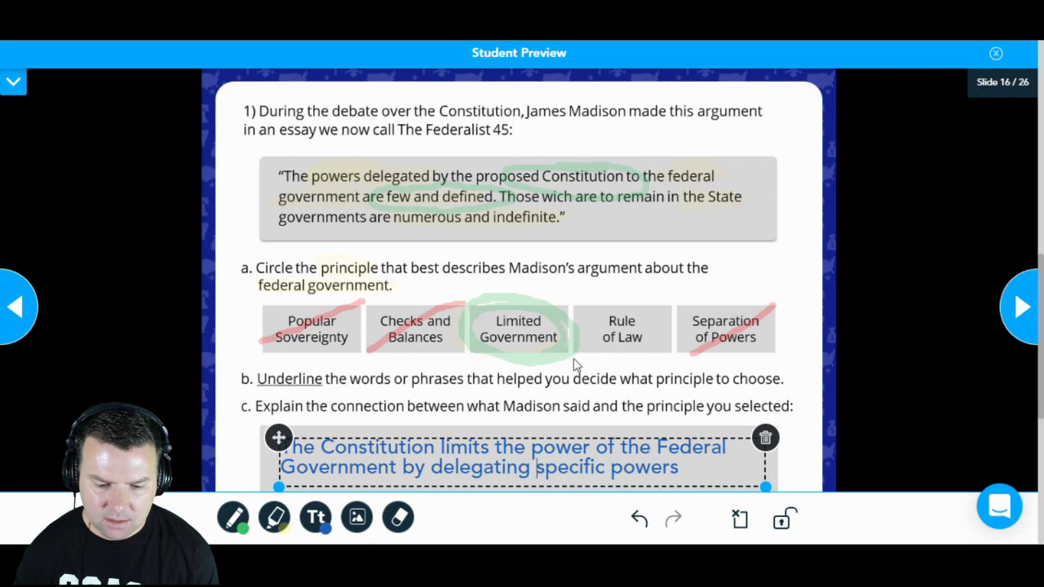
{"action": "type", "text": "it"}
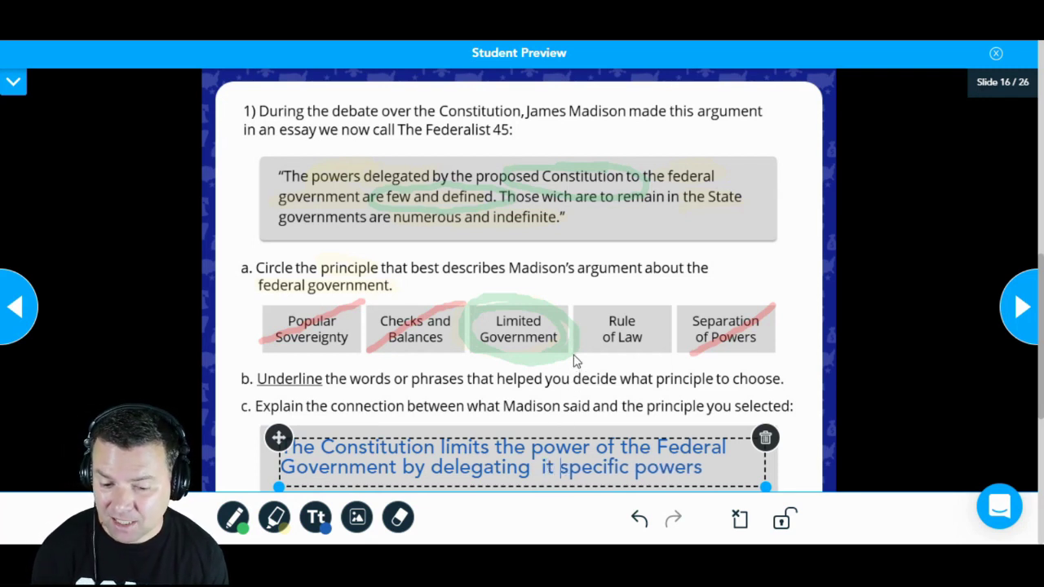
{"action": "key", "text": "BackSpace"}
{"action": "key", "text": "BackSpace"}
{"action": "key", "text": "BackSpace"}
{"action": "key", "text": "BackSpace"}
{"action": "type", "text": "it"}
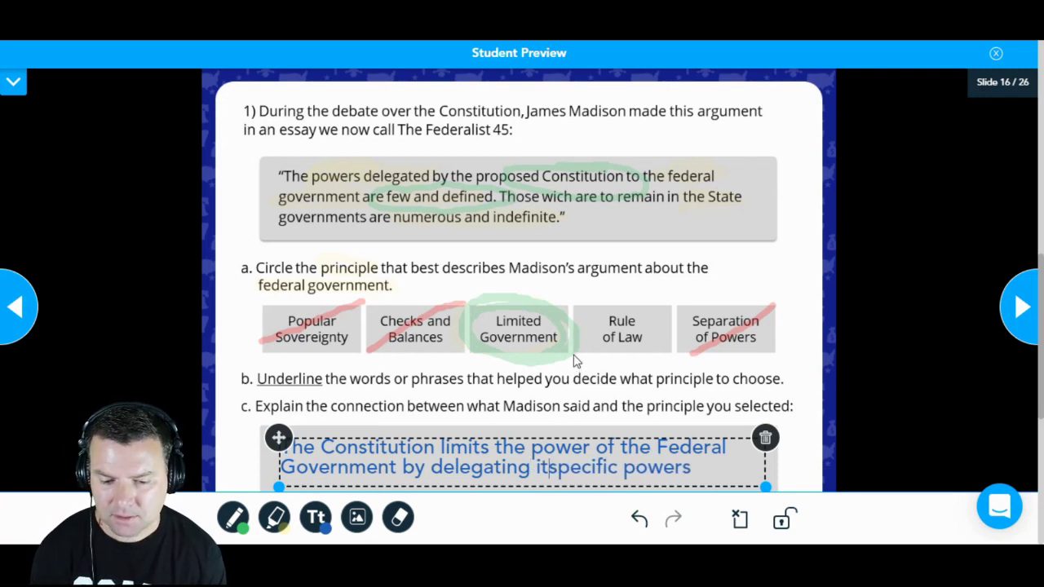
{"action": "left_click", "coordinate": [690, 469]}
{"action": "type", "text": "."}
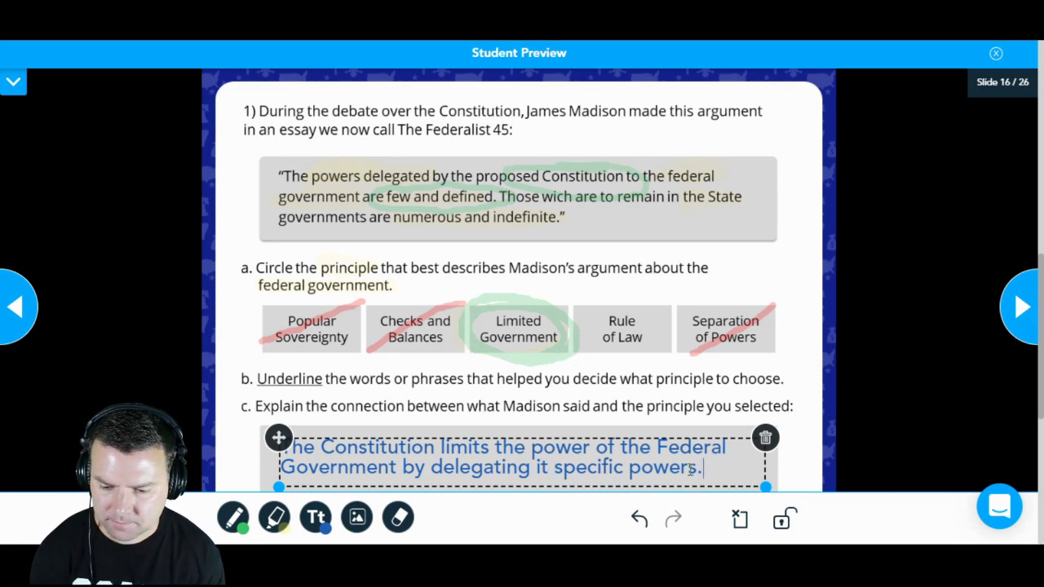